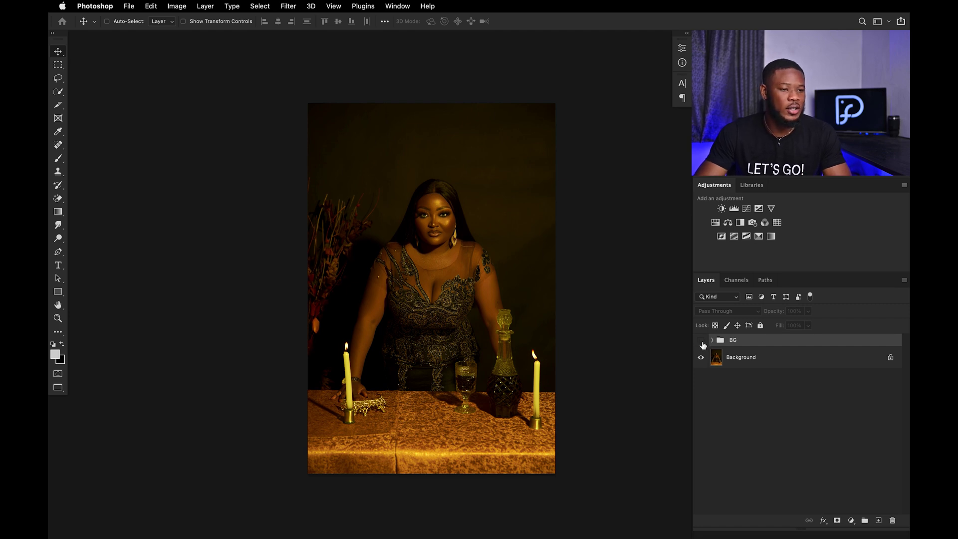
Expand and show the BG group, select the Thermopylae layer, and hide Color Balance 1.
left_click(712, 341)
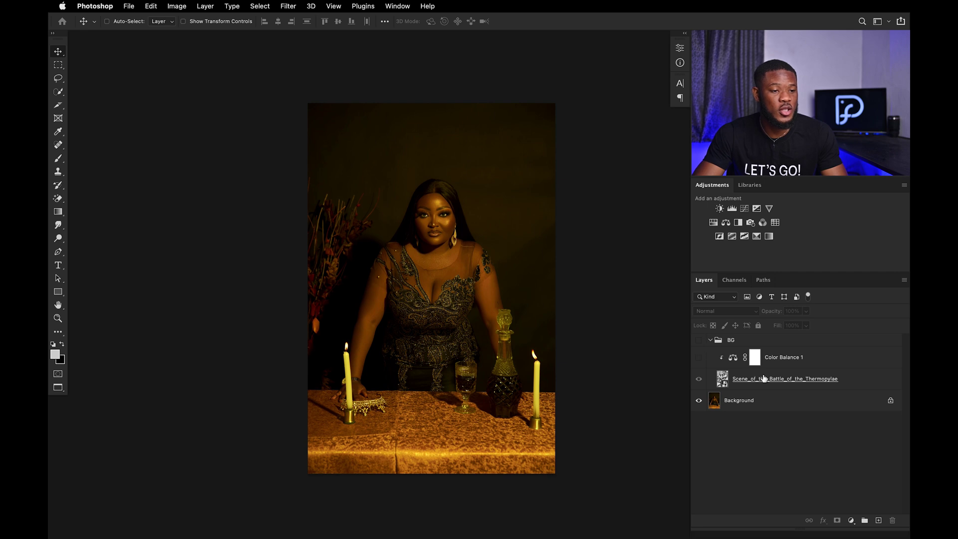
left_click(699, 341)
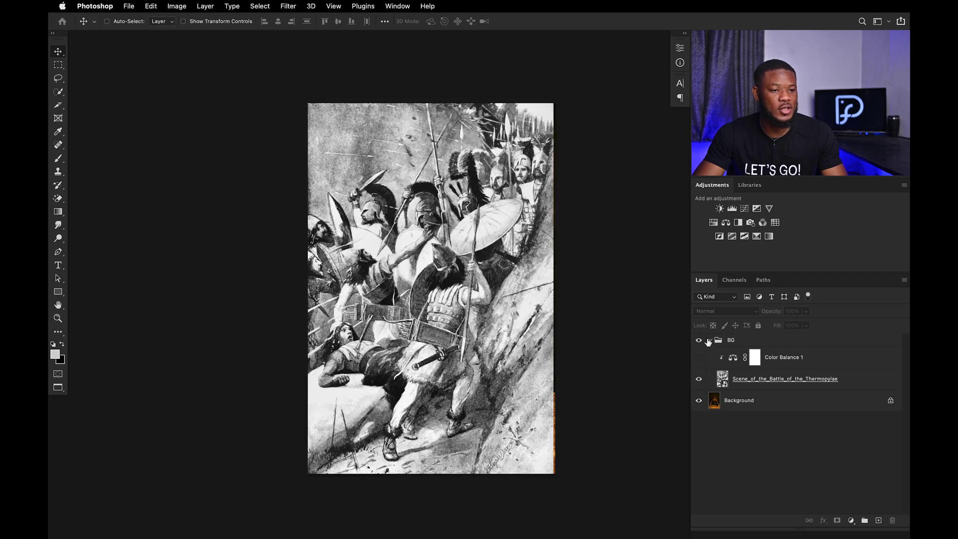
left_click(771, 375)
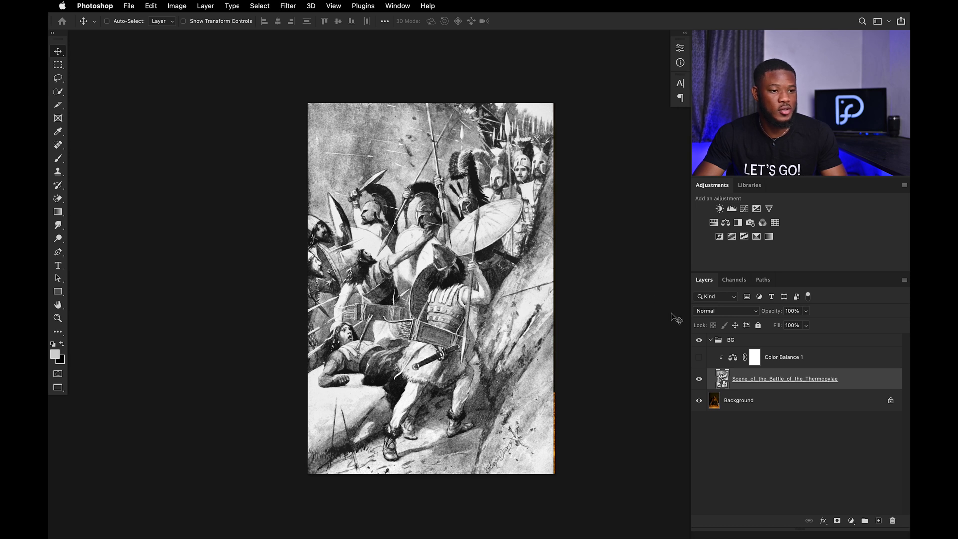
left_click(698, 357)
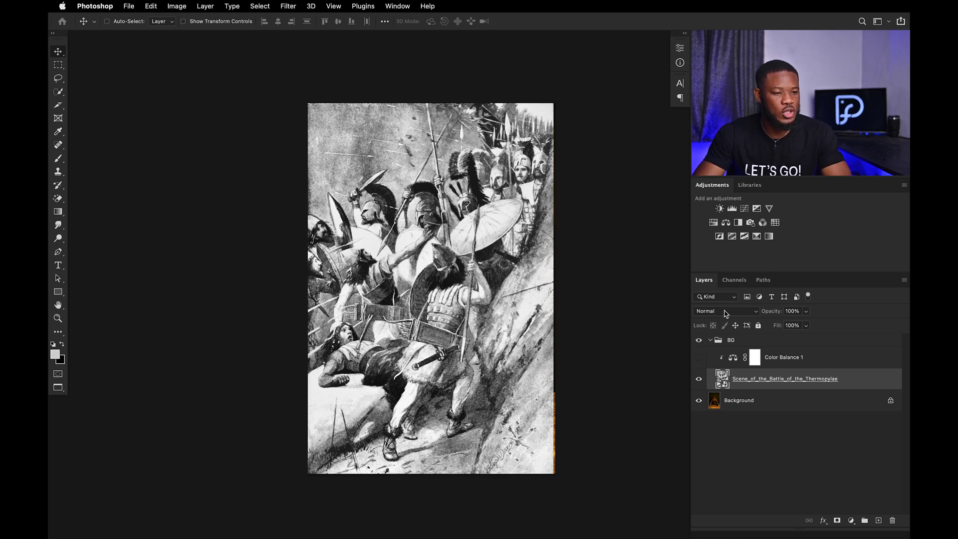
Set the Thermopylae battle layer's blend mode to Multiply.
left_click(726, 313)
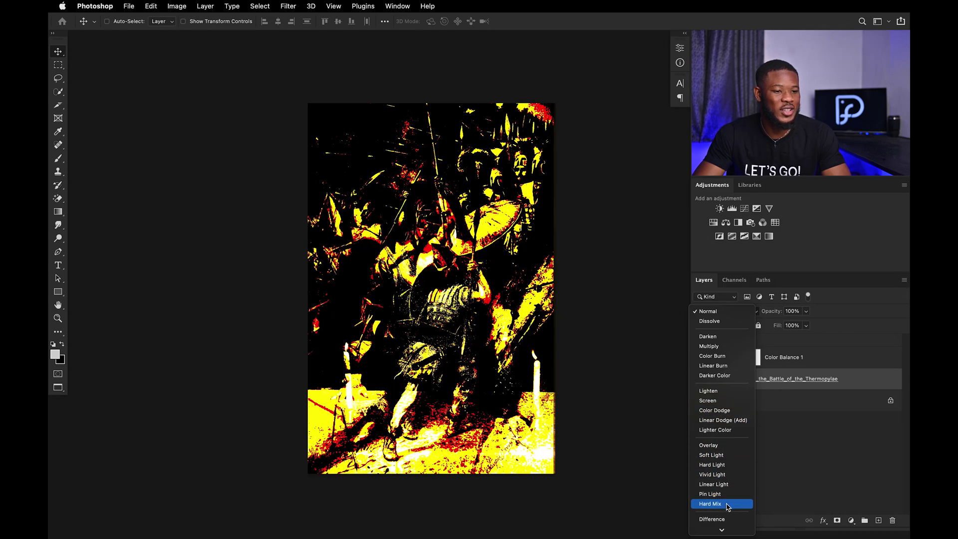
scroll(726, 523, "down", 3)
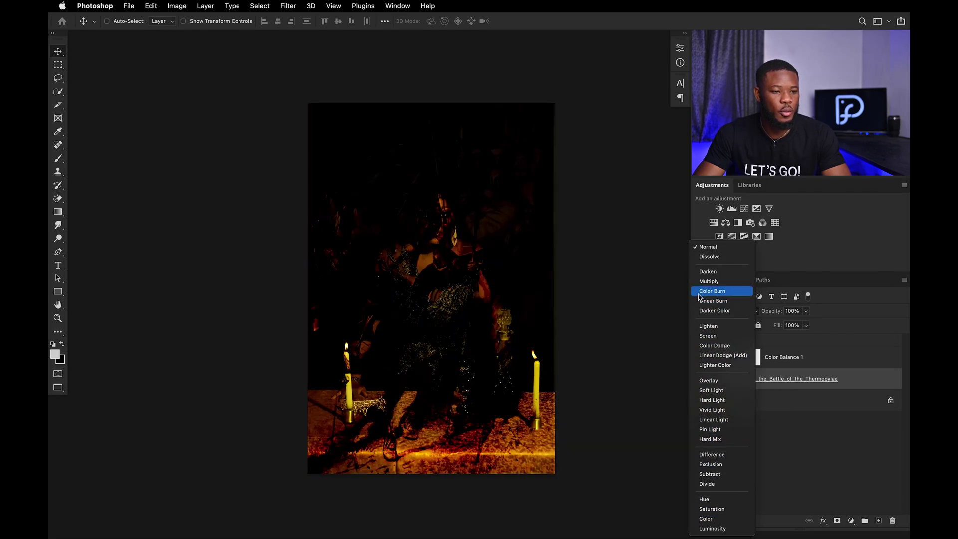
left_click(718, 282)
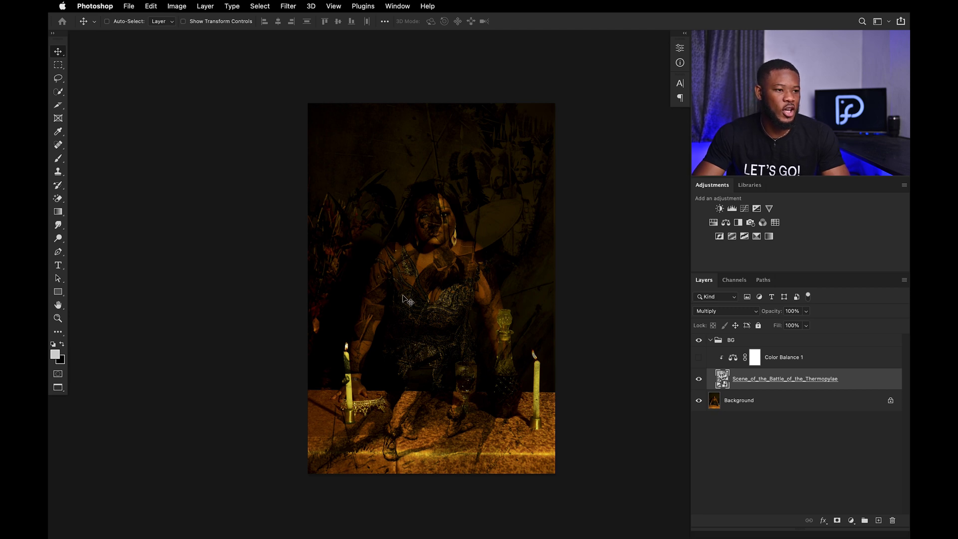
left_click(768, 400)
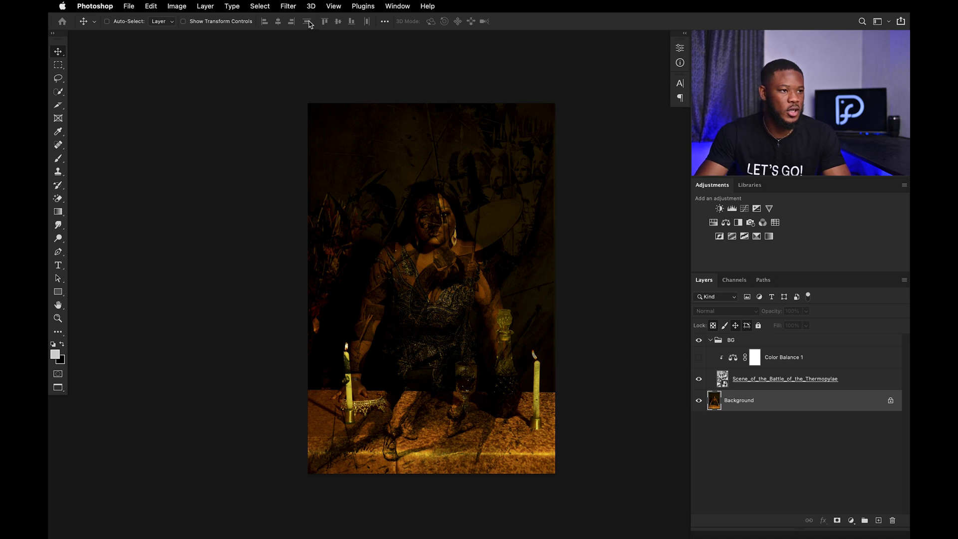
Select the woman with Select > Subject and use it as the Thermopylae layer's mask.
left_click(261, 6)
left_click(263, 7)
left_click(263, 8)
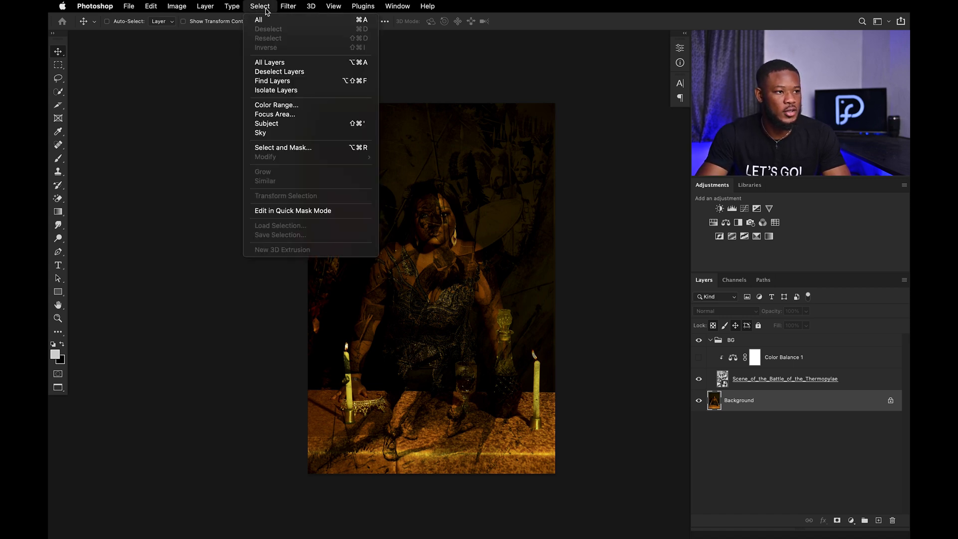
left_click(303, 125)
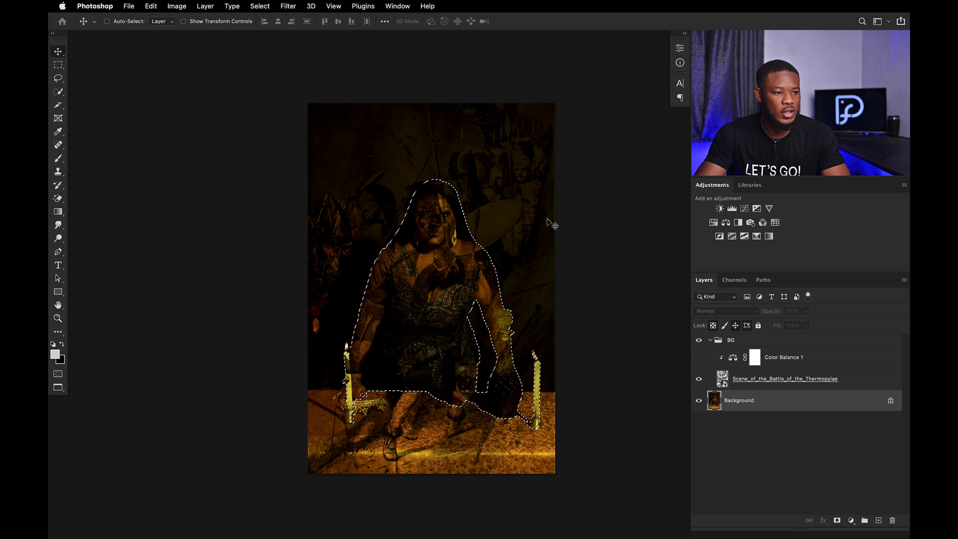
left_click(868, 383)
left_click(837, 521)
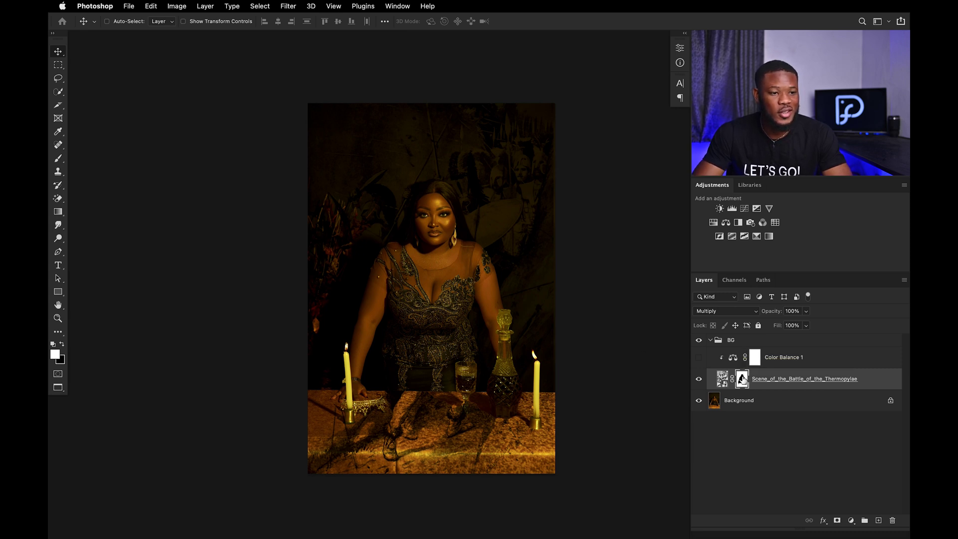
Set up a 600 px Soft Round brush at 100% flow with black as the painting colour.
key("b")
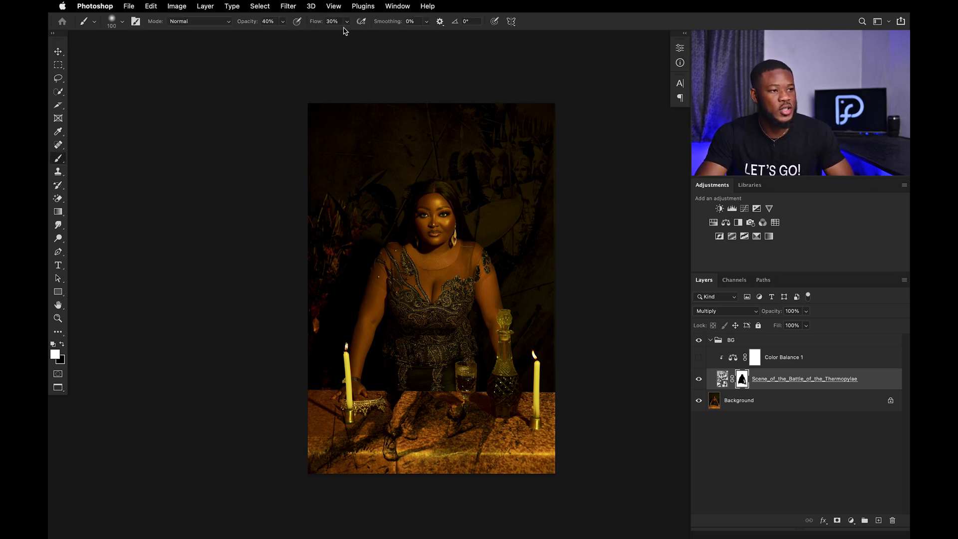
key("shift+0")
right_click(462, 347)
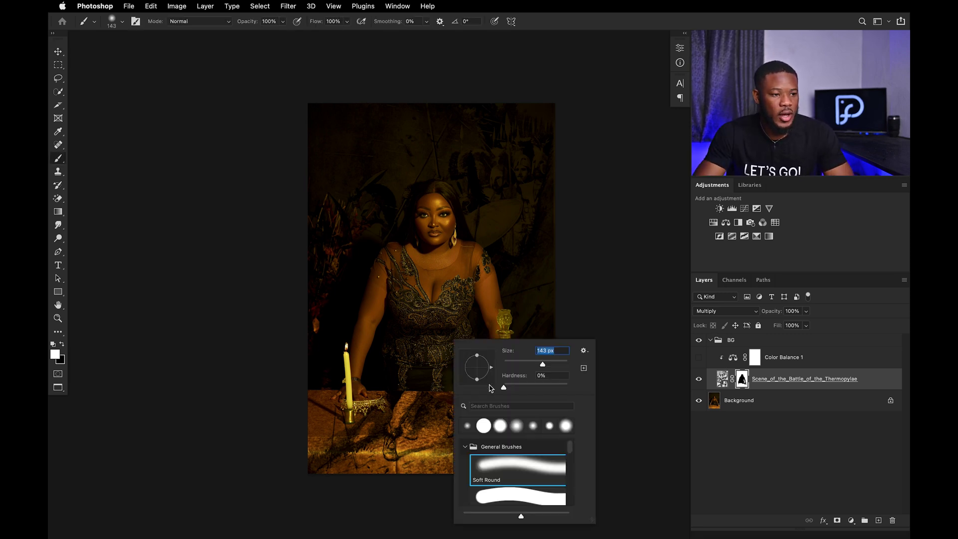
type("600")
key("Return")
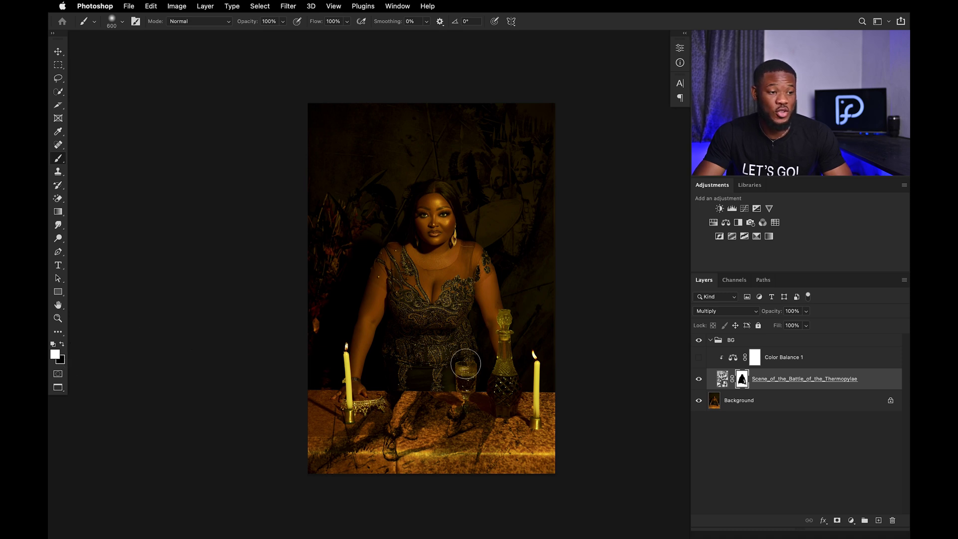
left_click(62, 344)
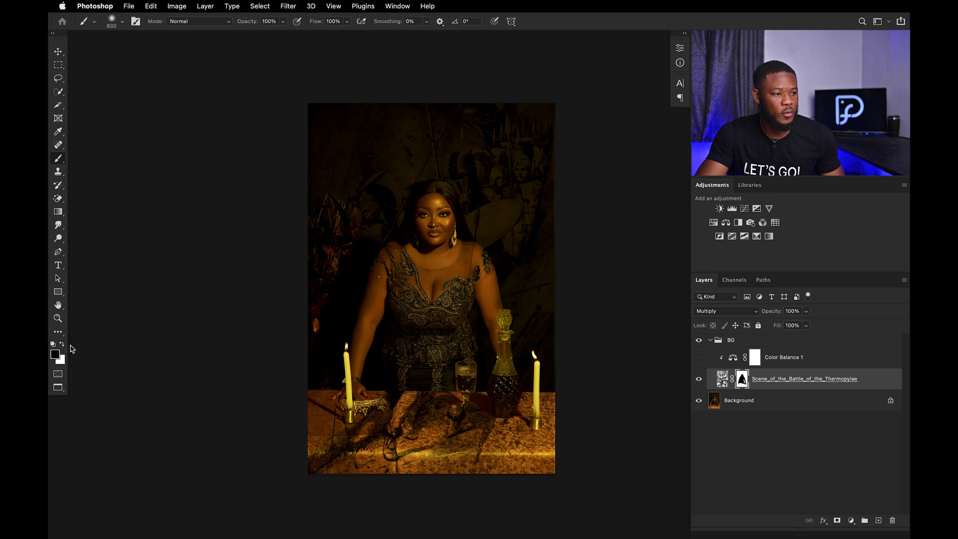
Paint black on the mask over the table, decanter and left plants, resizing between 900 and 175 px.
key("bracketright")
key("bracketright")
key("bracketright")
mouse_move(379, 407)
left_mouse_down()
mouse_move(409, 429)
mouse_move(344, 425)
mouse_move(324, 411)
mouse_move(325, 456)
mouse_move(519, 434)
mouse_move(418, 415)
left_mouse_up()
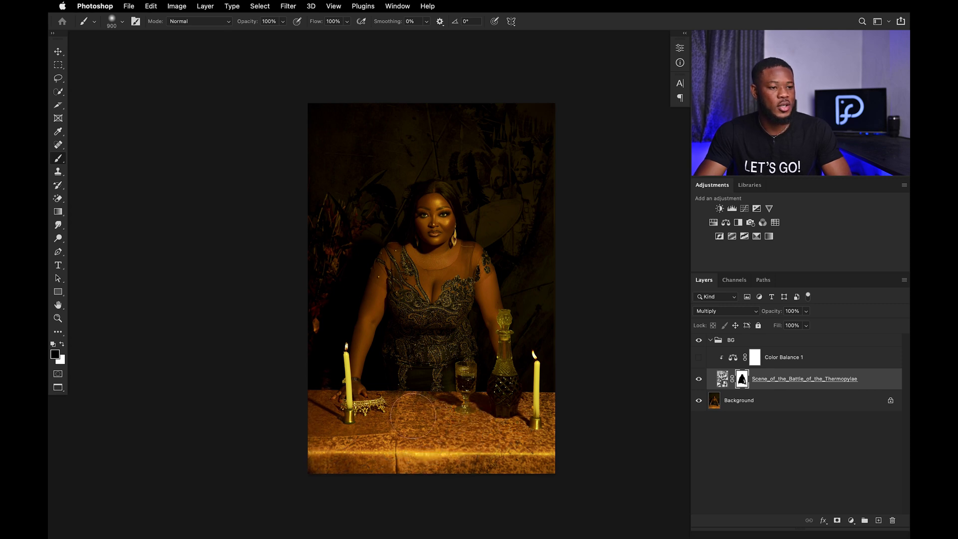
key("bracketleft")
key("bracketleft")
key("bracketleft")
mouse_move(462, 392)
left_mouse_down()
mouse_move(518, 403)
mouse_move(505, 404)
mouse_move(497, 372)
mouse_move(506, 400)
mouse_move(531, 405)
mouse_move(541, 420)
mouse_move(549, 401)
mouse_move(542, 461)
mouse_move(534, 450)
mouse_move(361, 469)
mouse_move(341, 422)
mouse_move(354, 415)
mouse_move(310, 406)
left_mouse_up()
key("bracketleft")
key("bracketleft")
mouse_move(302, 233)
left_mouse_down()
mouse_move(342, 210)
mouse_move(359, 216)
mouse_move(328, 261)
mouse_move(310, 329)
mouse_move(310, 269)
mouse_move(334, 231)
mouse_move(317, 243)
mouse_move(310, 229)
mouse_move(348, 225)
mouse_move(302, 342)
mouse_move(284, 359)
left_mouse_up()
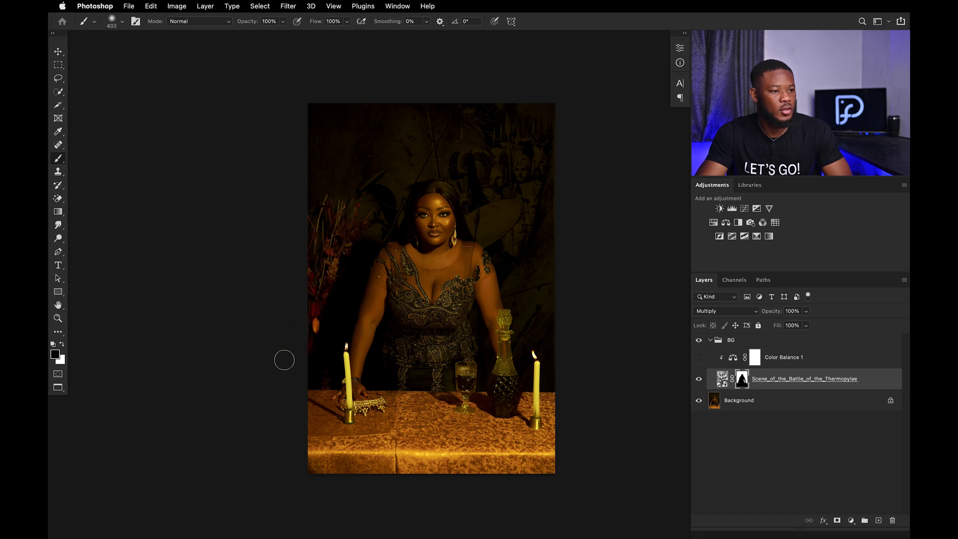
key("bracketleft")
key("bracketleft")
key("bracketleft")
key("bracketleft")
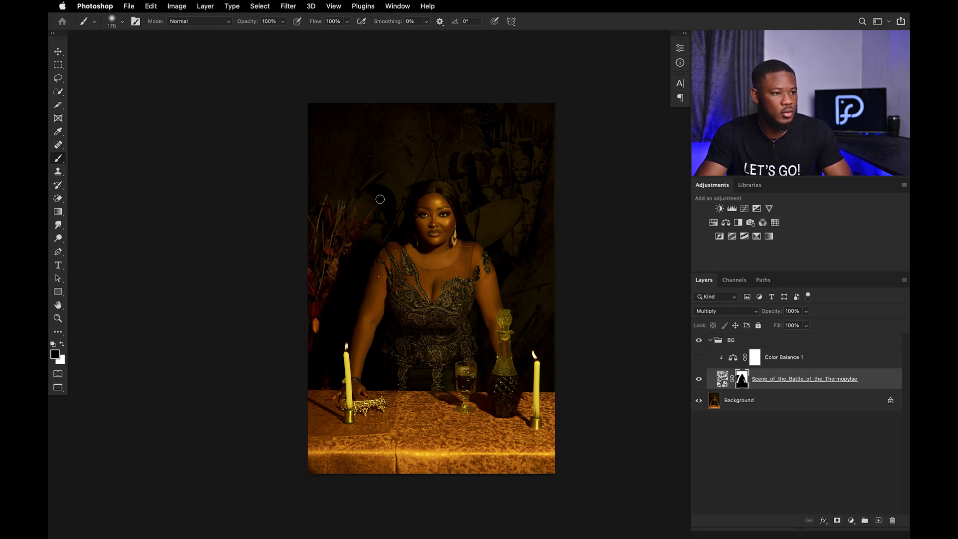
key("x")
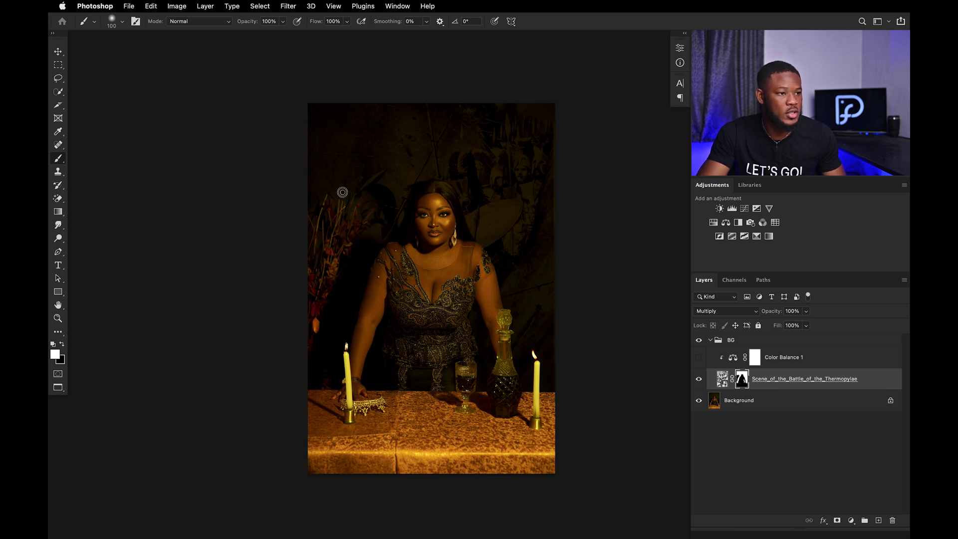
key("x")
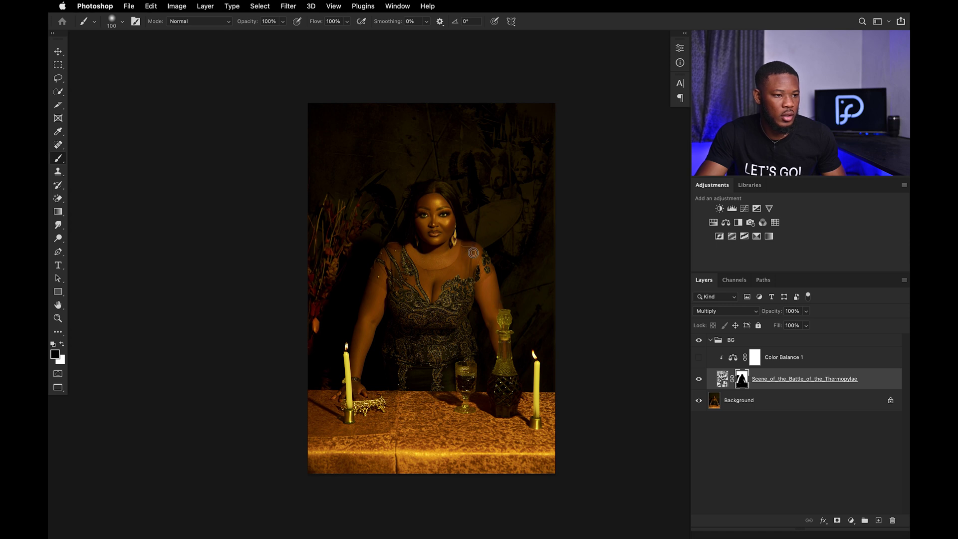
key("bracketright")
key("bracketright")
key("bracketright")
key("bracketright")
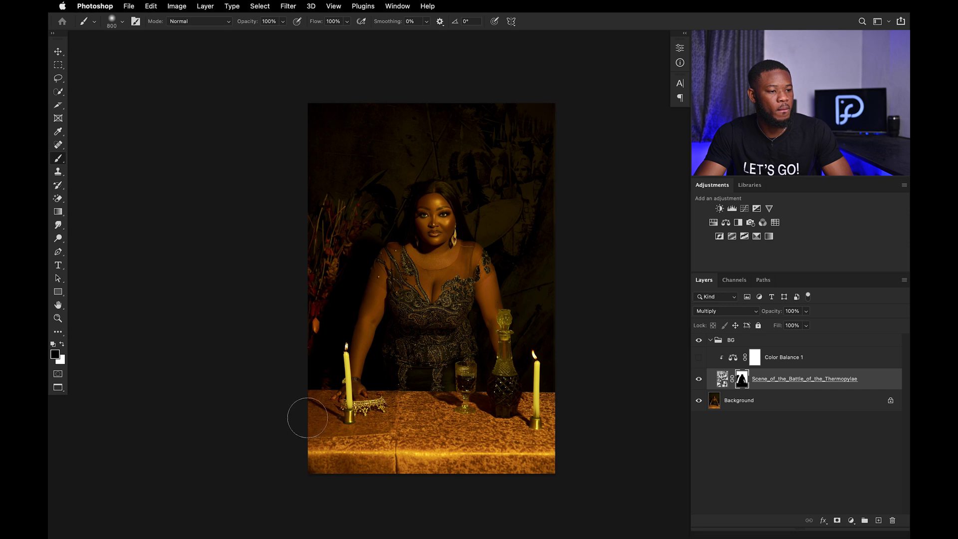
key("bracketright")
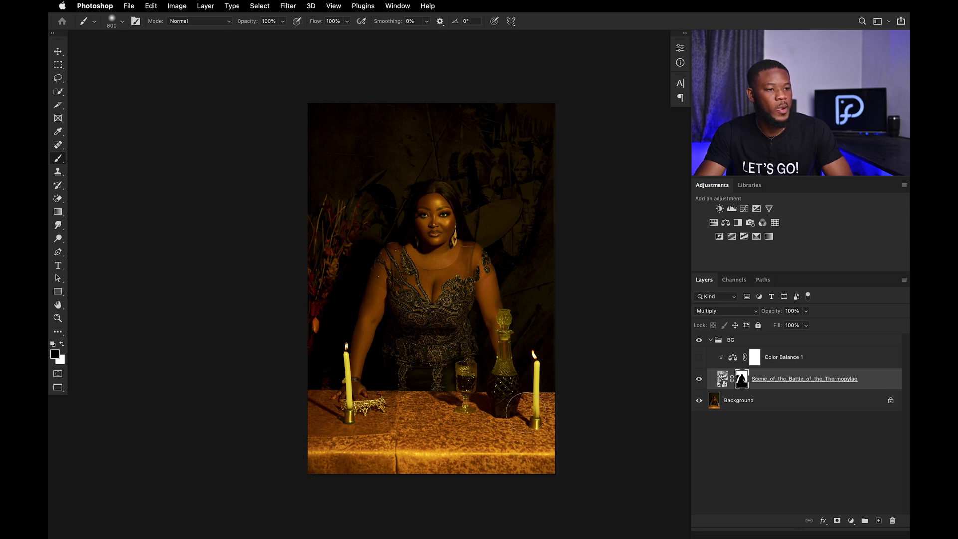
key("v")
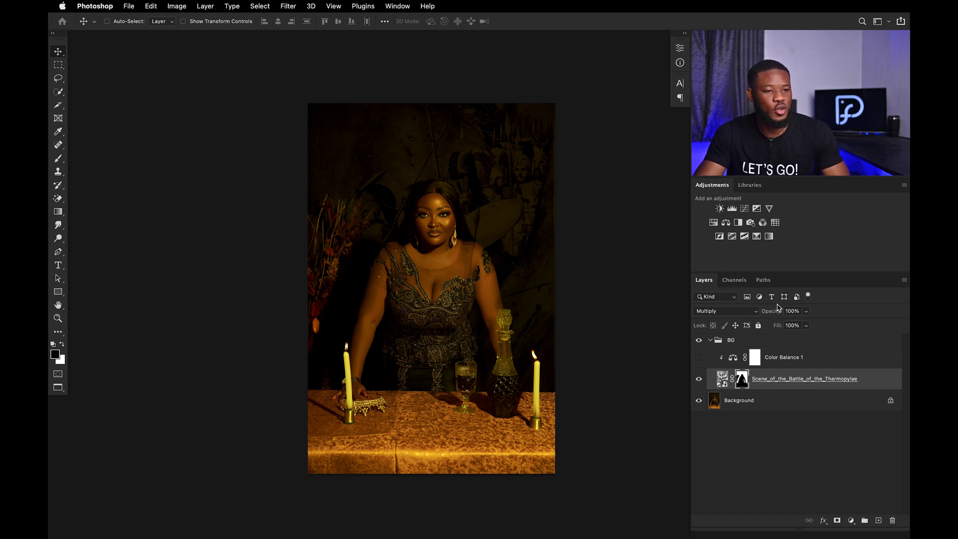
Set the Thermopylae layer's opacity to 40% and turn Color Balance 1 back on.
left_click_drag(775, 316, 748, 311)
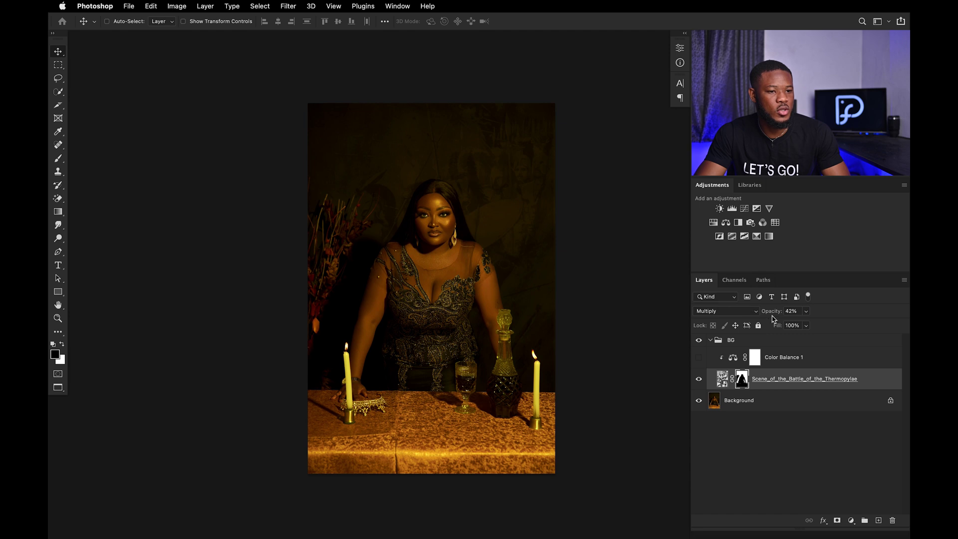
left_click(788, 311)
type("40")
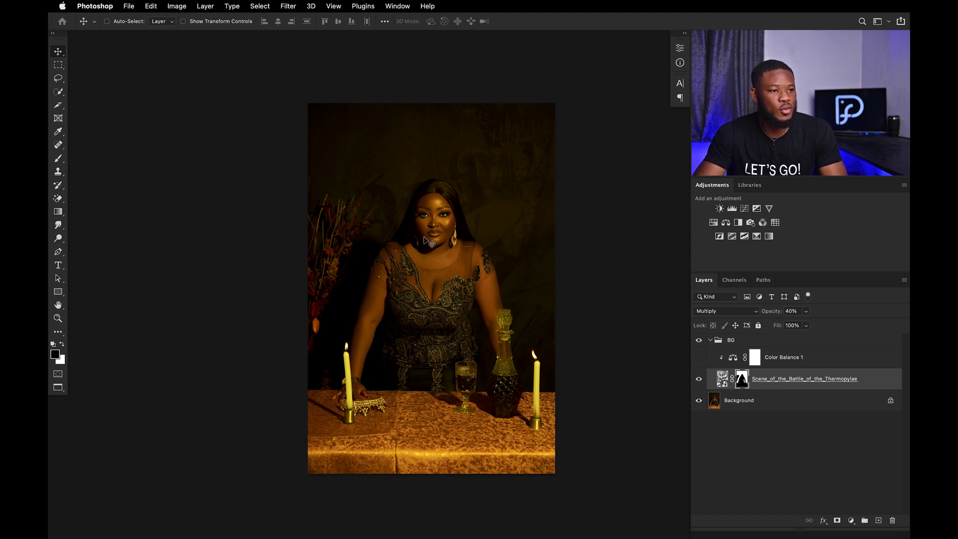
left_click(700, 357)
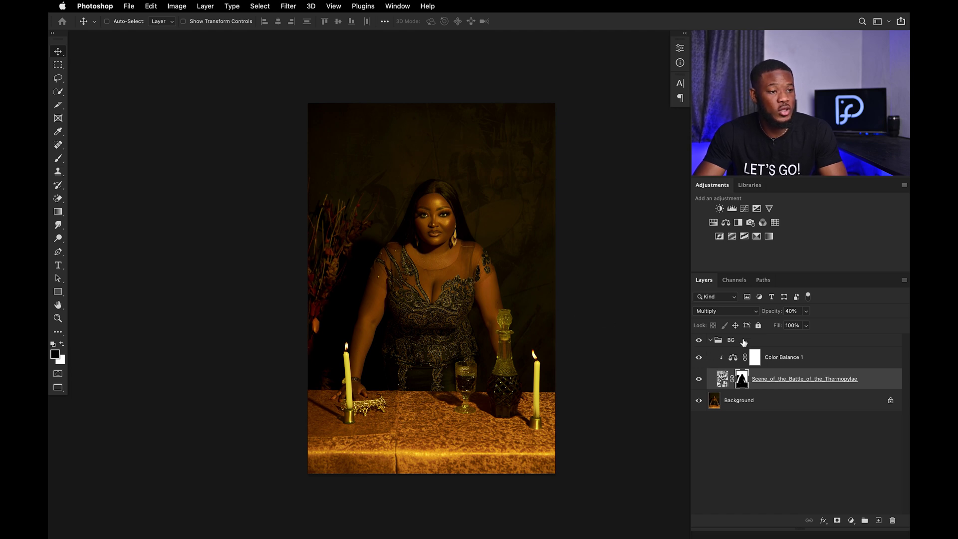
Open Color Balance 1's properties and switch the Tone range to Shadows.
double_click(734, 358)
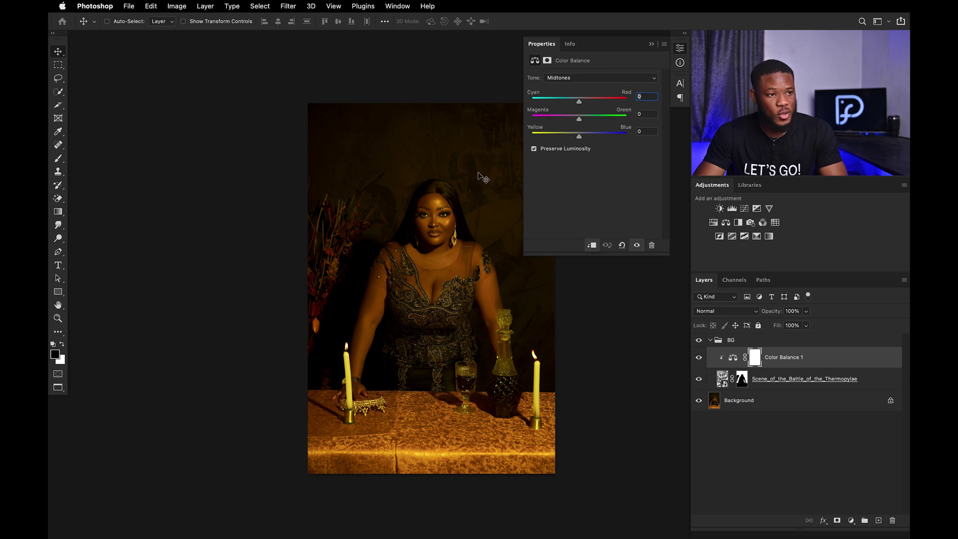
left_click(580, 80)
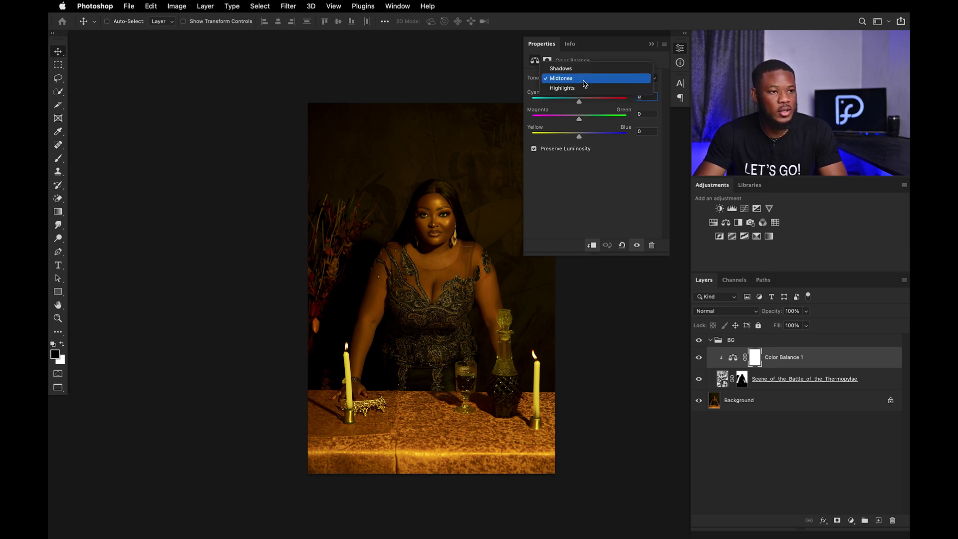
left_click(589, 67)
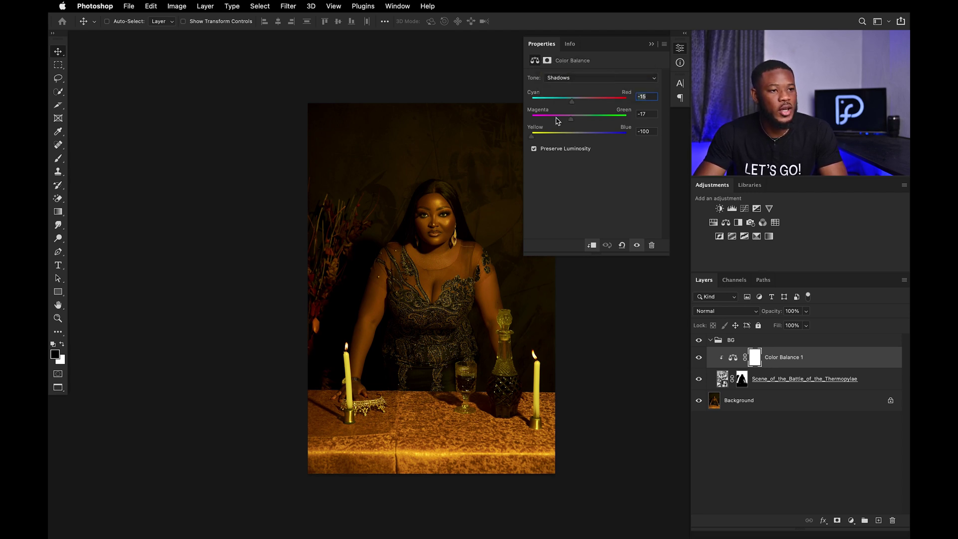